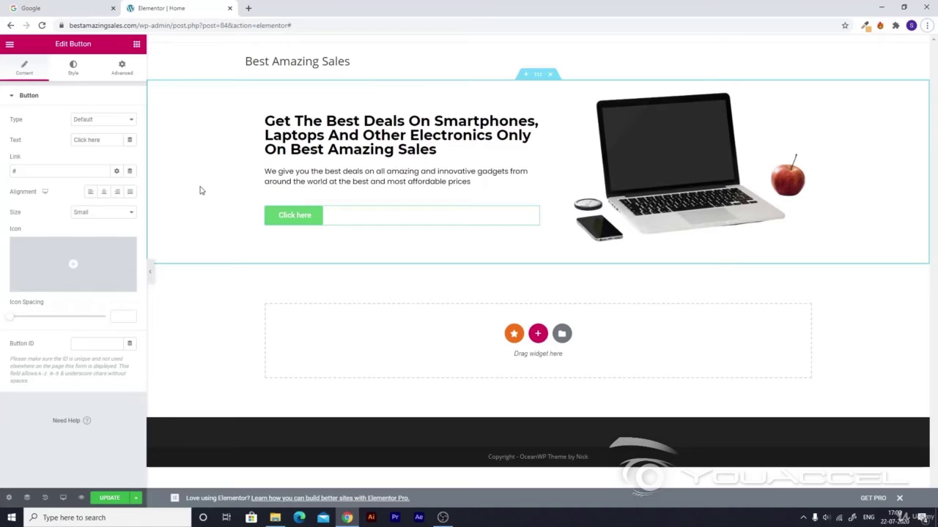
# Step: Center the button in its column and set its text to "Shop Now"
pyautogui.click(104, 192)
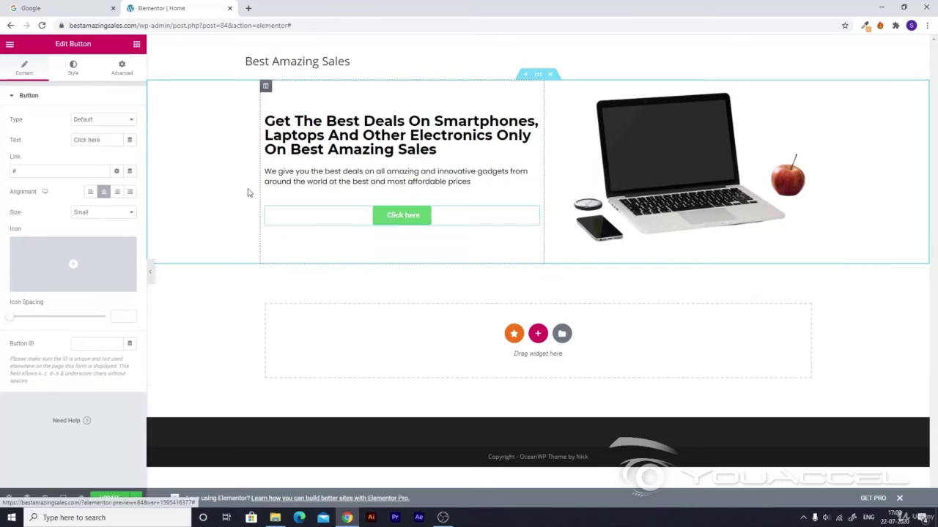
pyautogui.moveTo(106, 140); pyautogui.dragTo(63, 139)
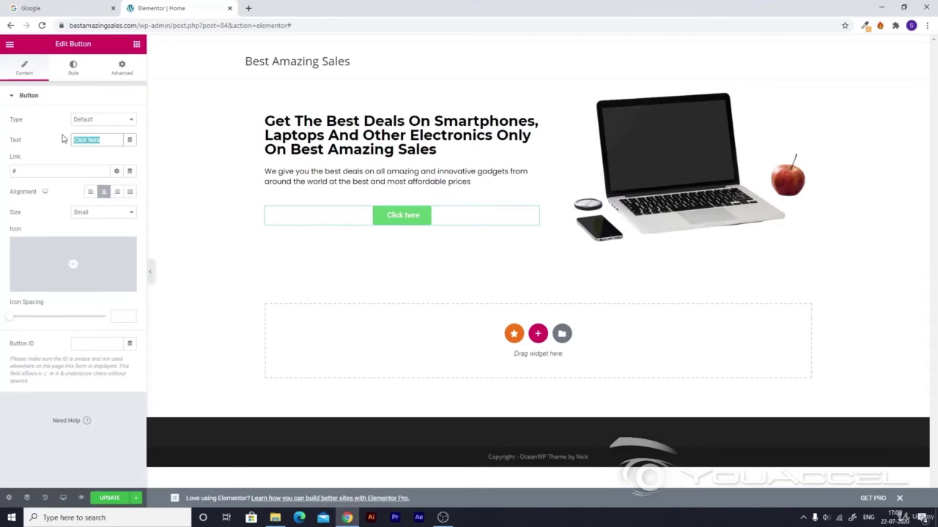
pyautogui.write('Shop ')
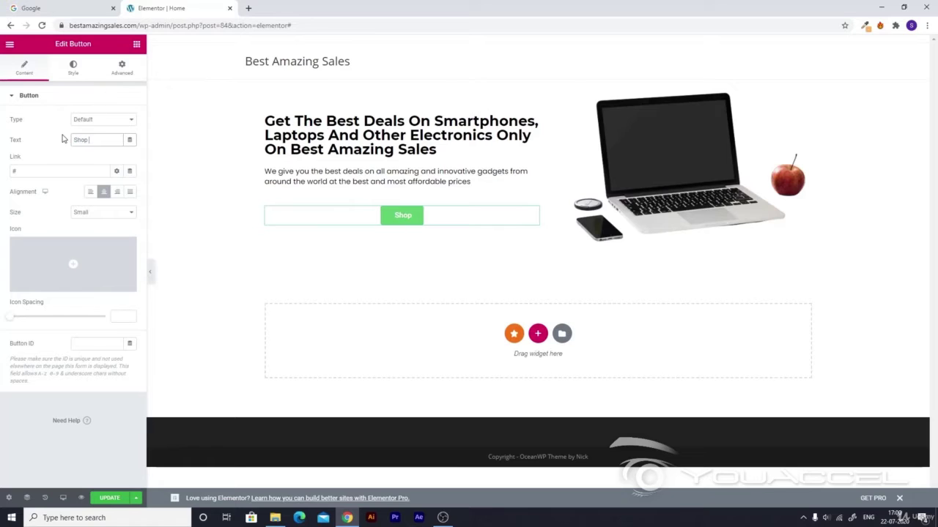
pyautogui.write('Now')
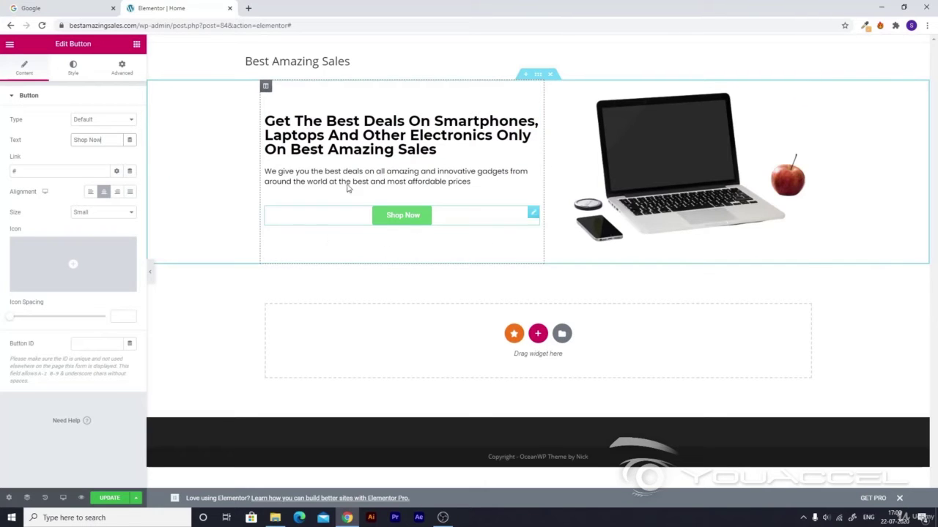
pyautogui.click(104, 193)
pyautogui.click(104, 193)
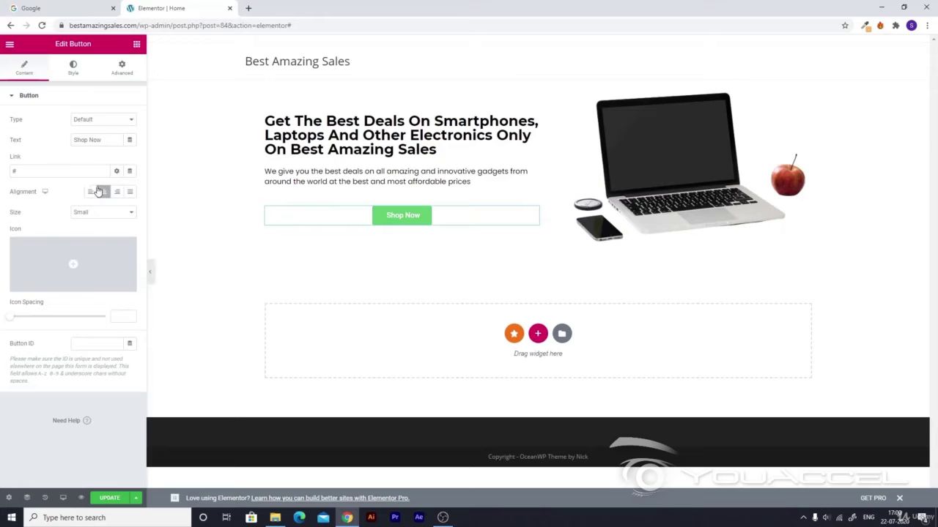
# Step: Find "cart" in the icon library and insert the plain shopping cart icon into the button
pyautogui.moveTo(64, 276)
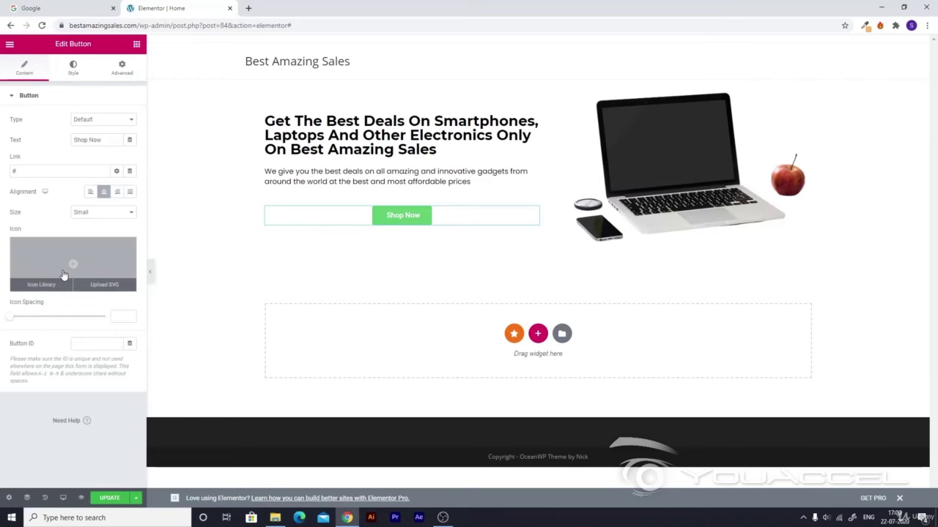
pyautogui.click(73, 265)
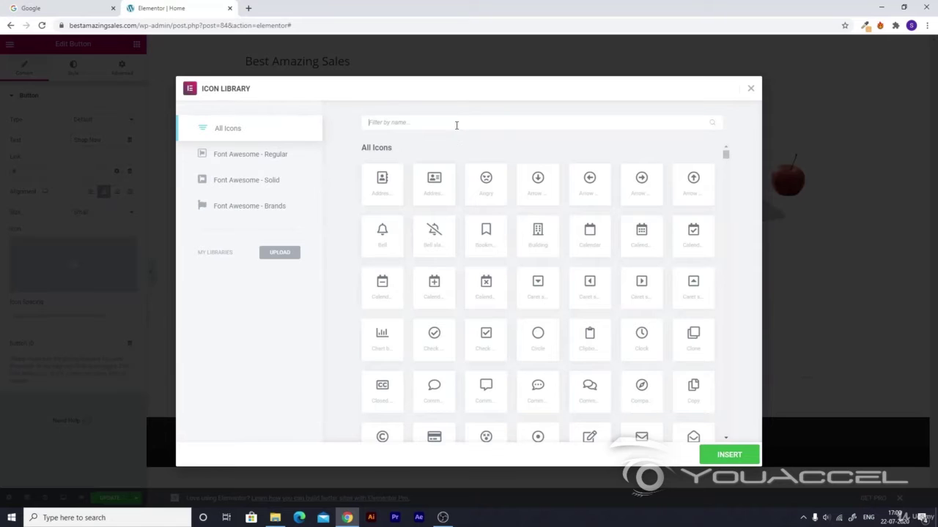
pyautogui.write('ca')
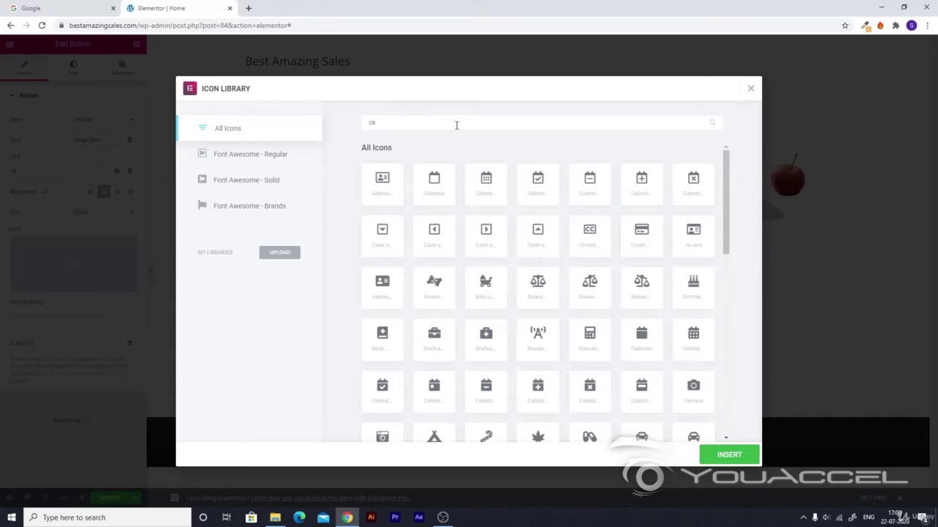
pyautogui.write('rt')
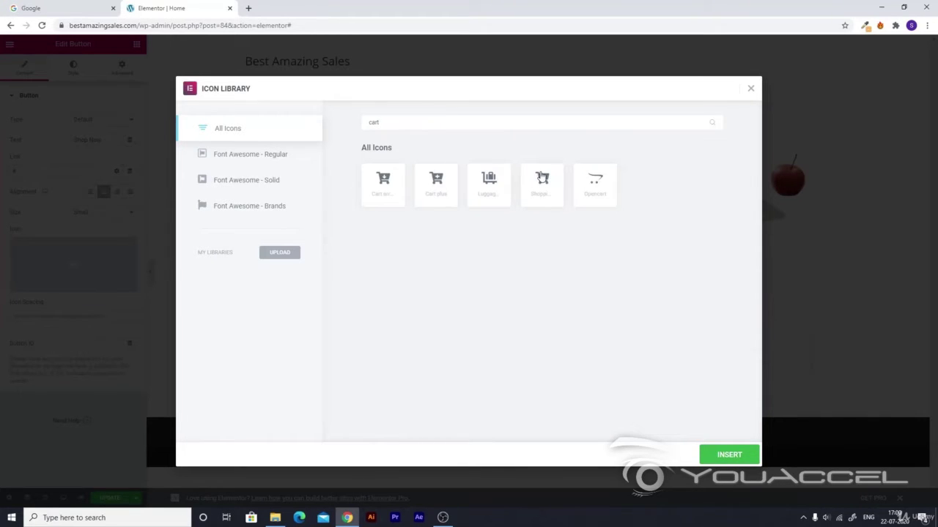
pyautogui.click(542, 177)
pyautogui.click(722, 453)
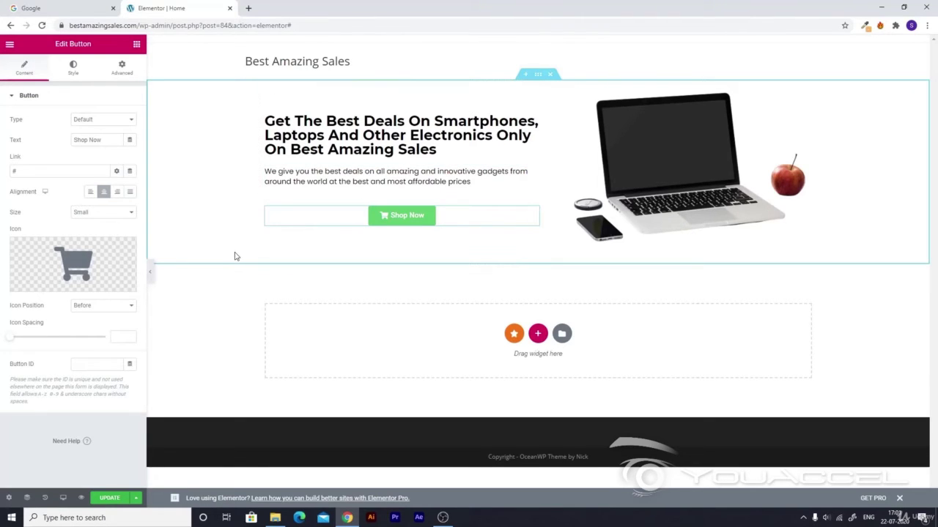
# Step: Set the button's typography to the Poppins family at a size of 21 px
pyautogui.click(73, 66)
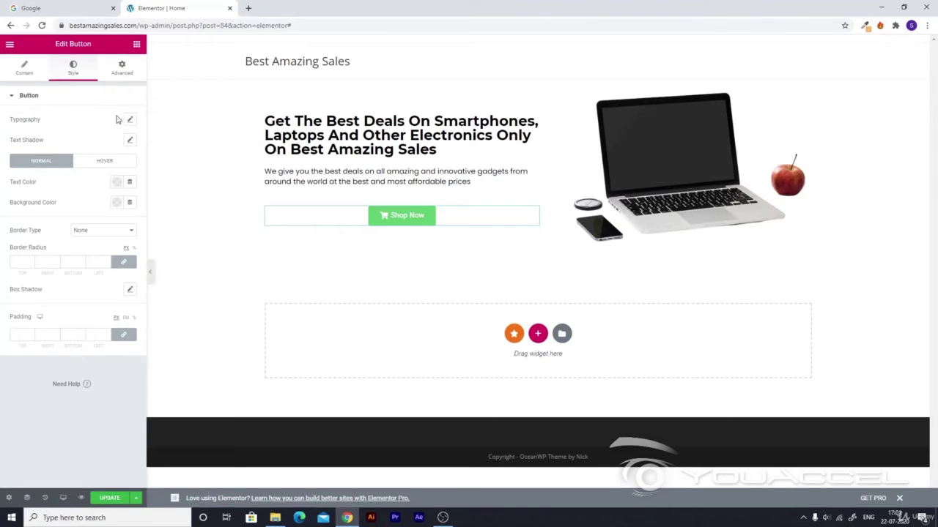
pyautogui.click(132, 122)
pyautogui.click(91, 146)
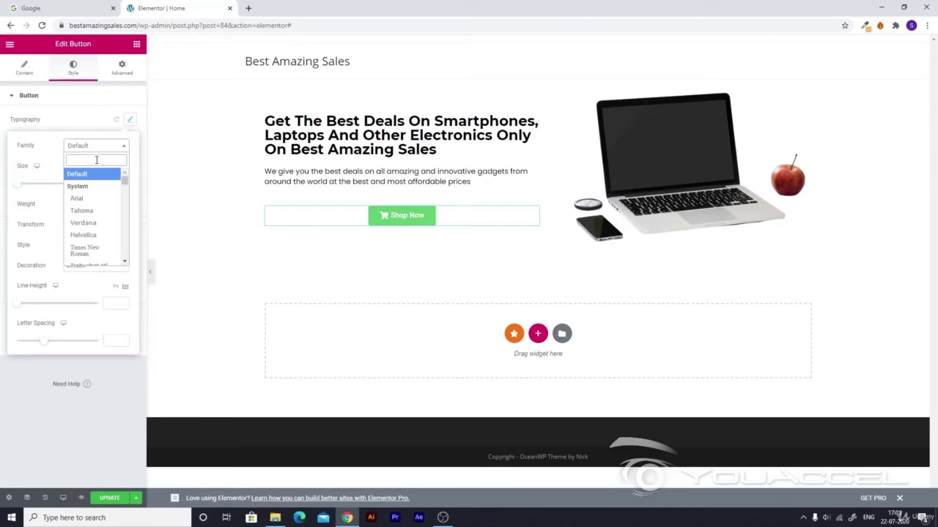
pyautogui.write('pop')
pyautogui.click(91, 186)
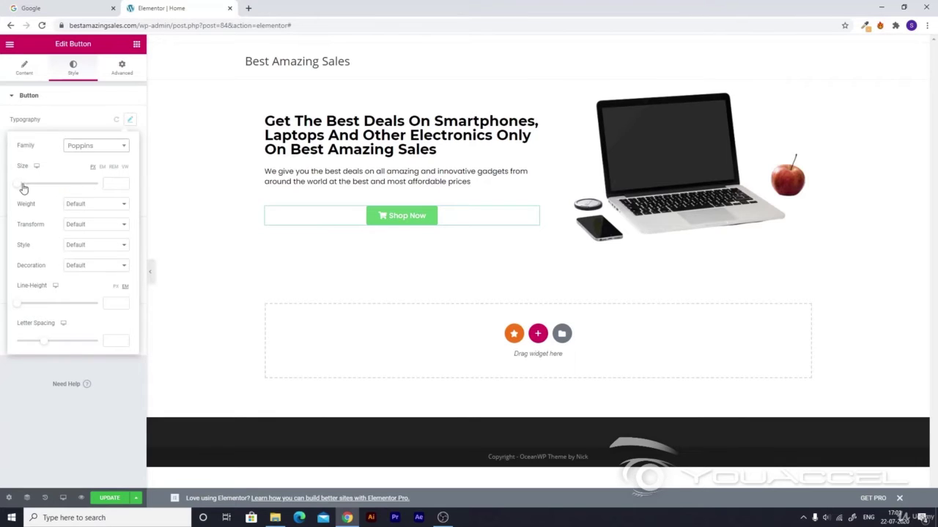
pyautogui.moveTo(23, 189); pyautogui.dragTo(27, 186)
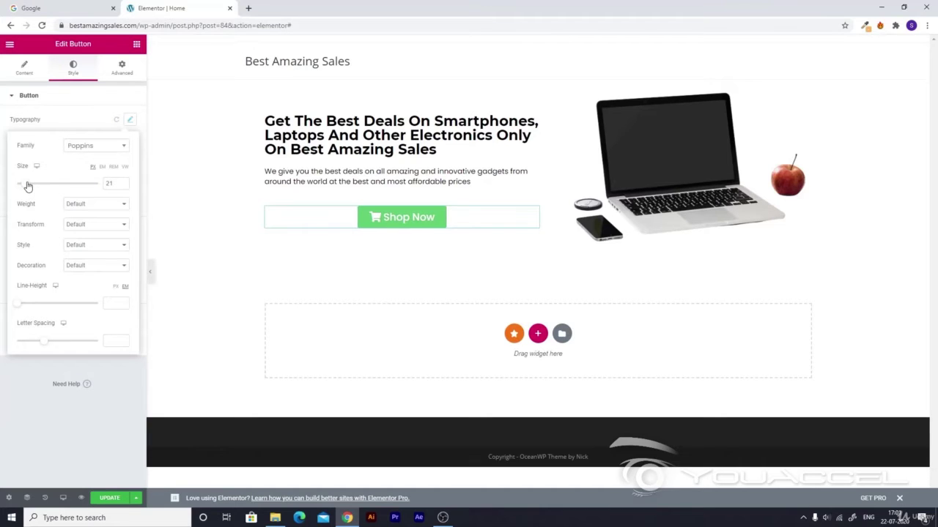
pyautogui.click(71, 102)
pyautogui.click(26, 97)
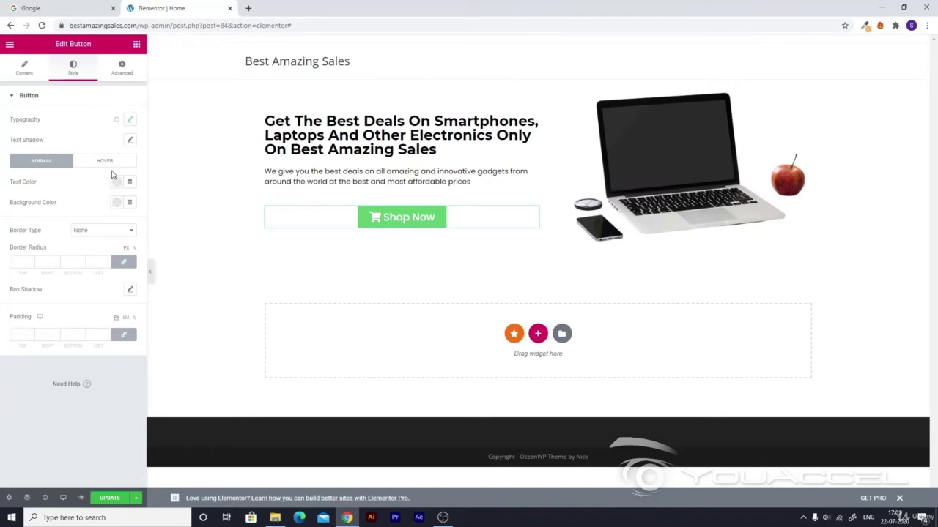
# Step: Give the button the light blue preset background color and a border radius of 20 px on all corners
pyautogui.click(116, 183)
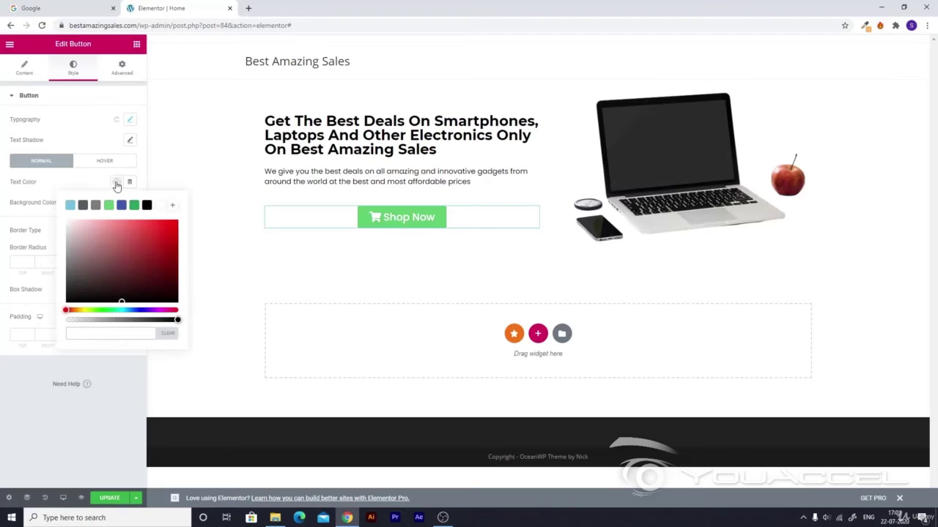
pyautogui.click(116, 183)
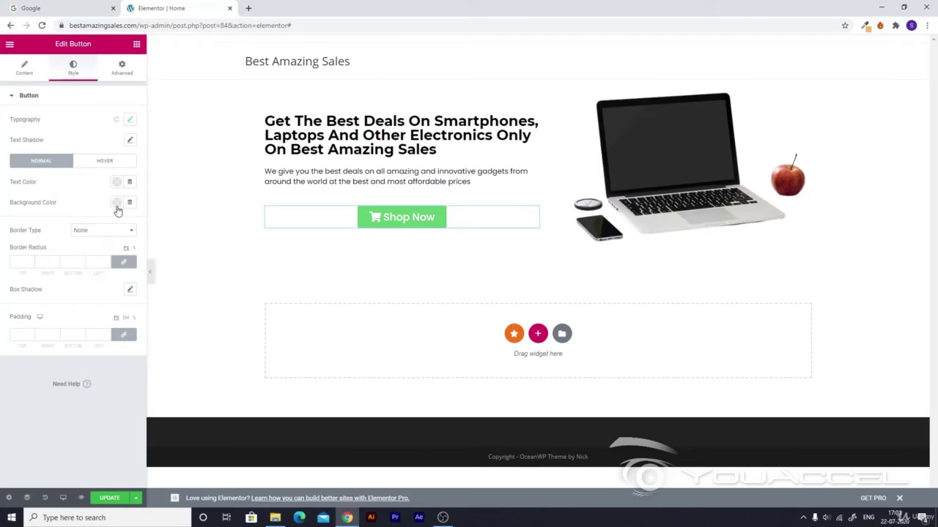
pyautogui.click(116, 207)
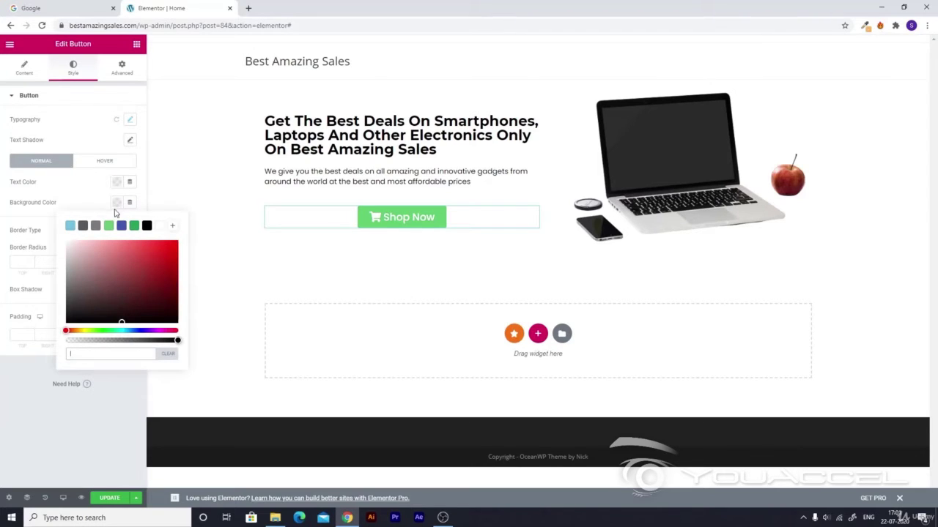
pyautogui.click(70, 226)
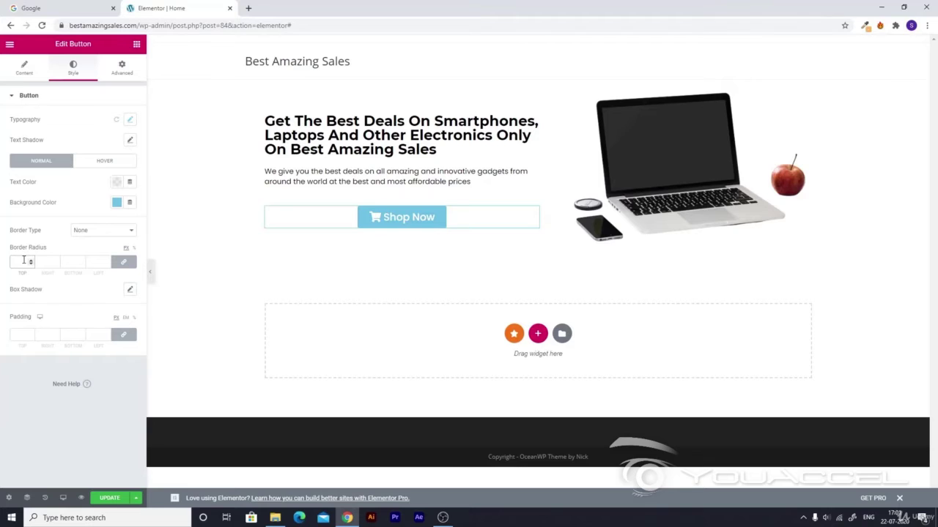
pyautogui.click(24, 260)
pyautogui.write('20')
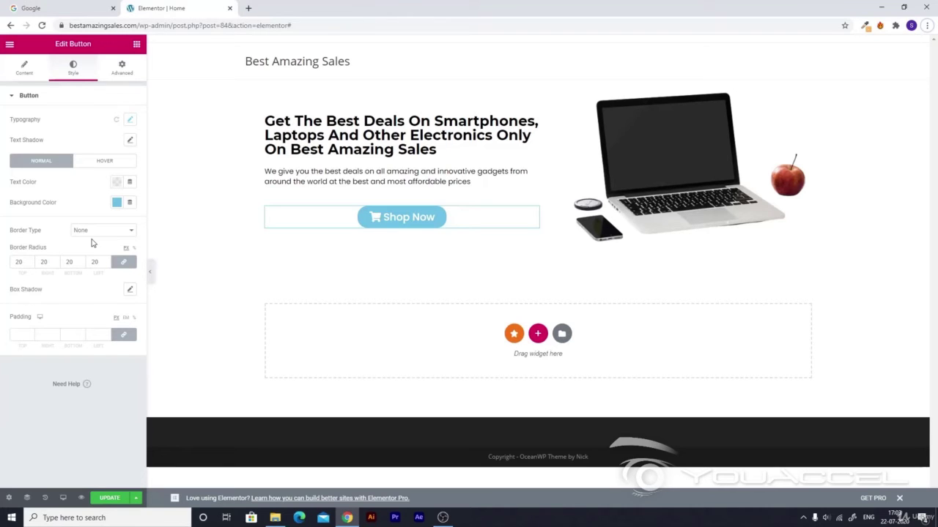
# Step: Set the button's background color for the hover state to a strong dark red
pyautogui.click(96, 163)
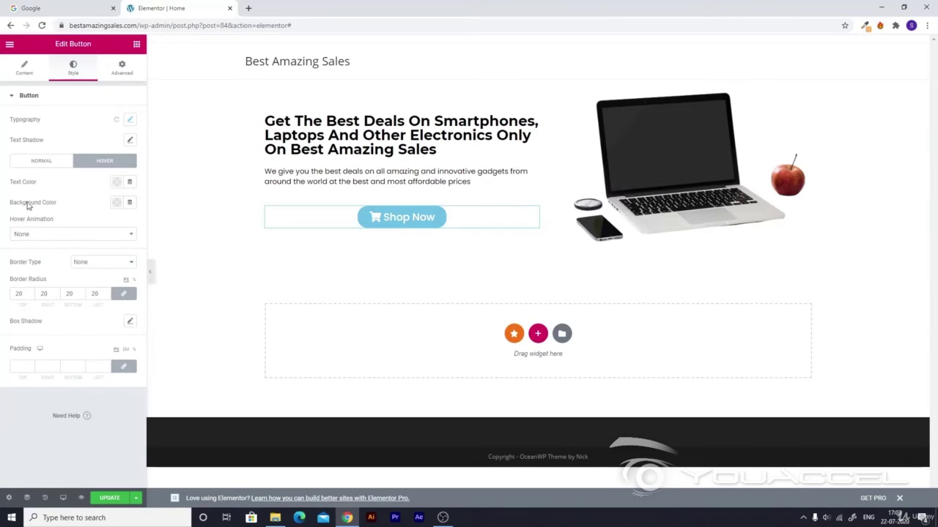
pyautogui.click(115, 204)
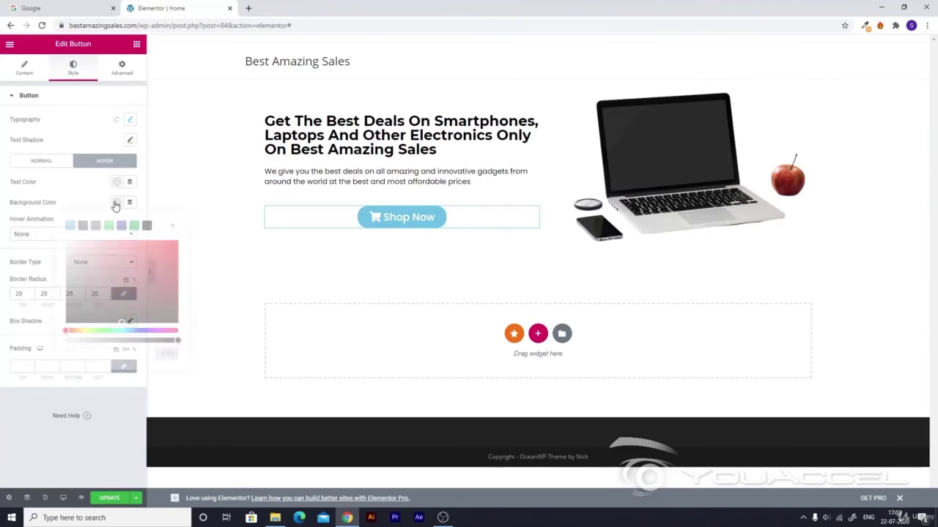
pyautogui.click(139, 291)
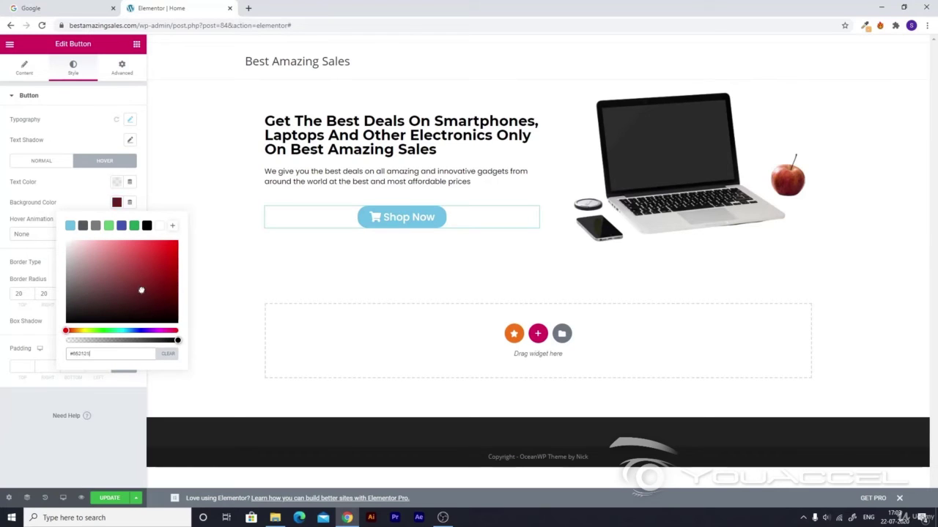
pyautogui.click(167, 250)
pyautogui.moveTo(163, 259); pyautogui.dragTo(154, 261)
pyautogui.click(44, 192)
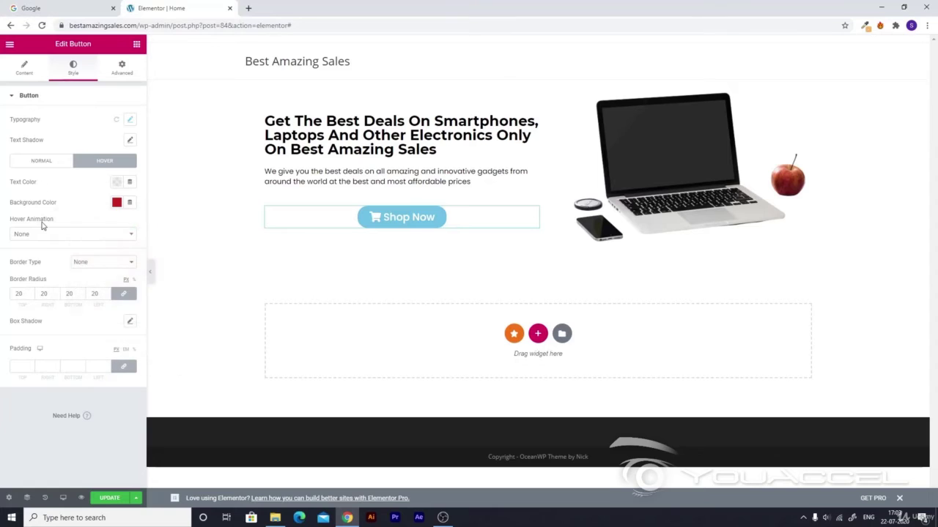
# Step: Set the button's hover animation to Pop and update the page
pyautogui.click(45, 237)
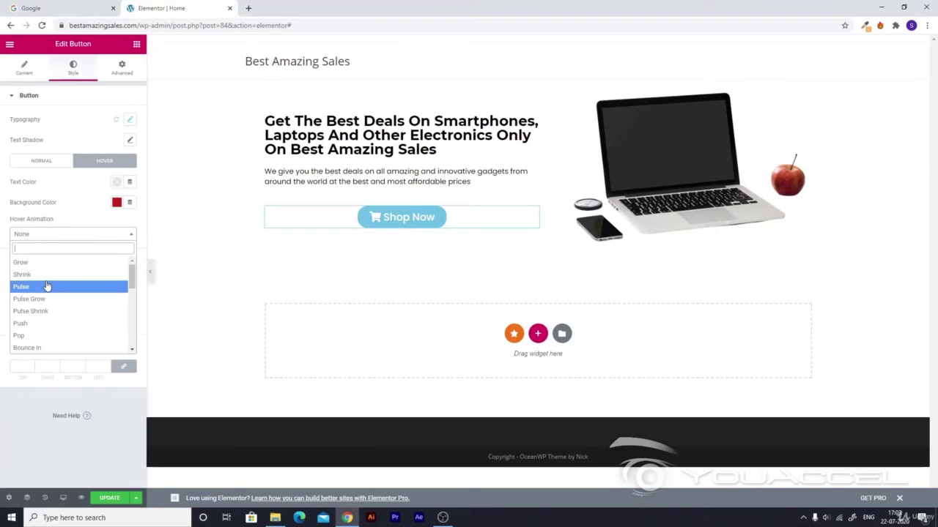
pyautogui.click(51, 335)
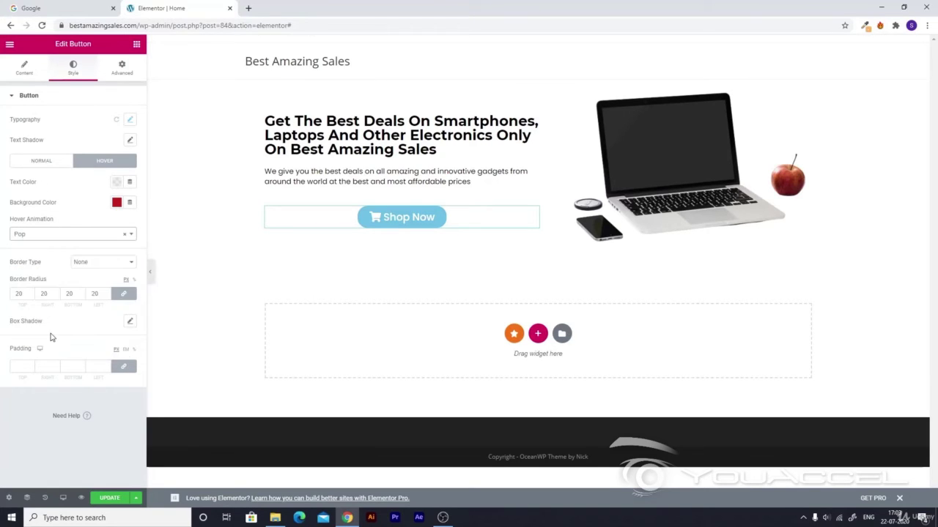
pyautogui.click(110, 498)
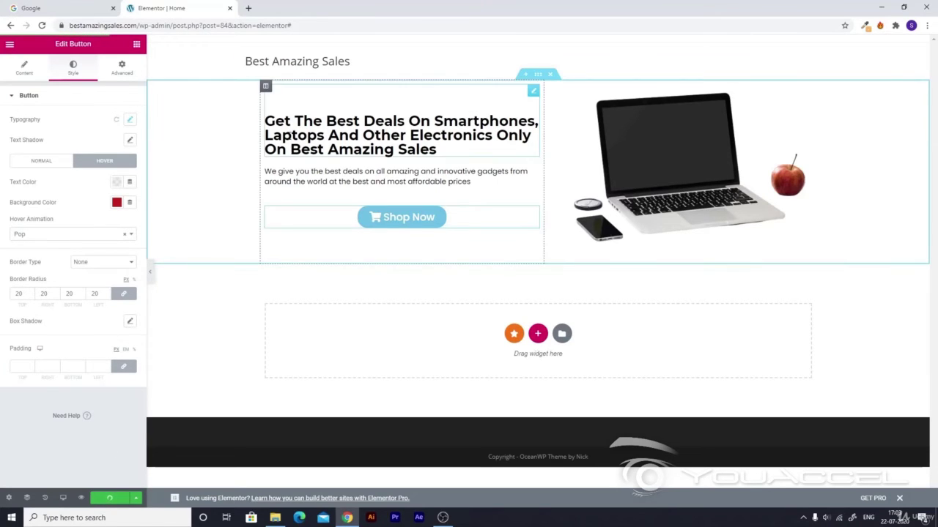
# Step: Open bestamazingsales.com in a new browser tab and test the Shop Now button on the live page
pyautogui.click(248, 8)
pyautogui.write('be')
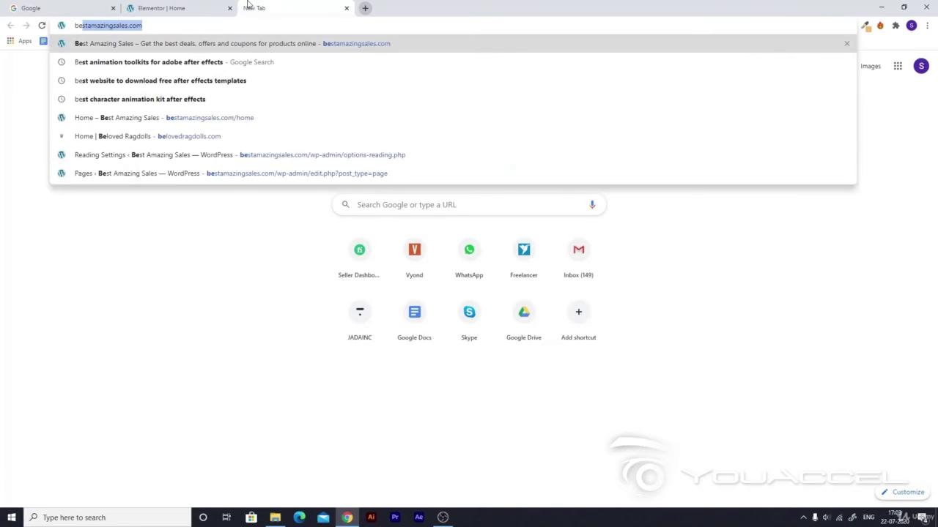
pyautogui.write('st')
pyautogui.press('Return')
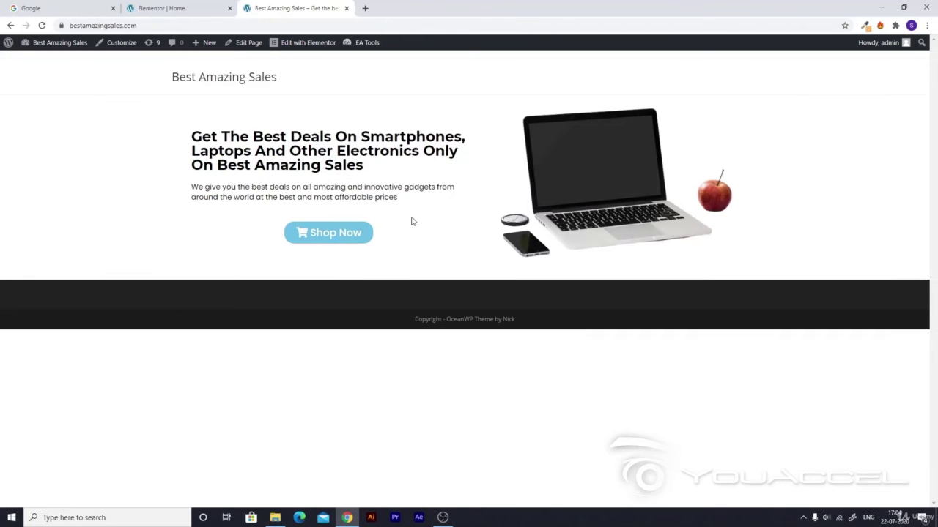
pyautogui.click(355, 239)
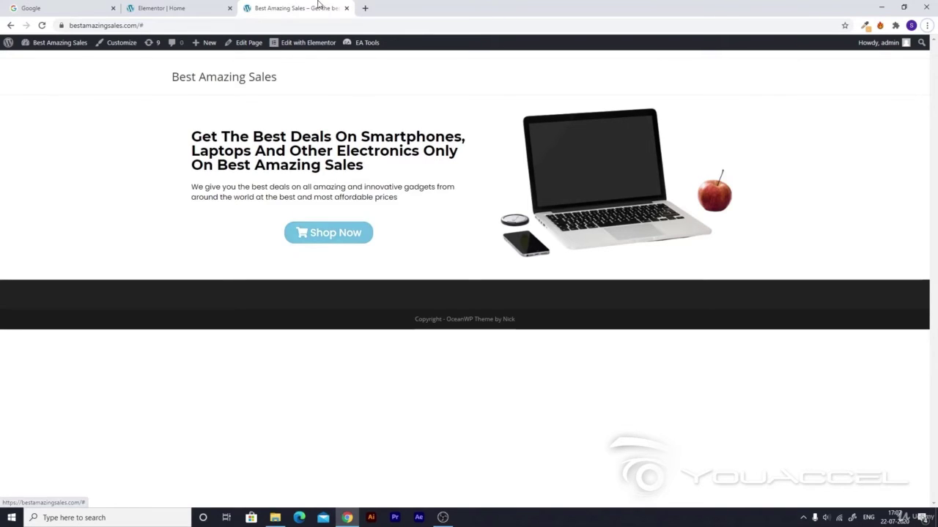
# Step: Return to the Elementor editor and select the link value in the Shop Now button's content settings
pyautogui.click(170, 6)
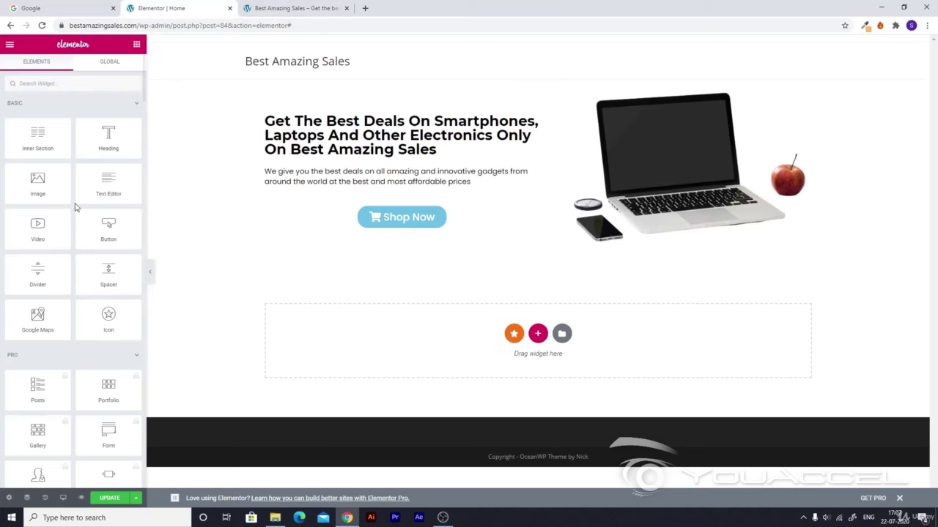
pyautogui.click(377, 218)
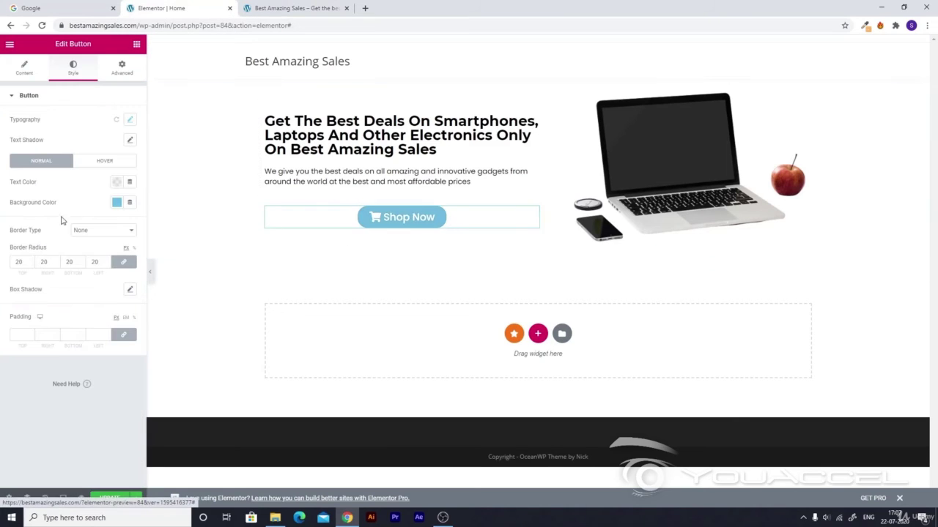
pyautogui.click(24, 72)
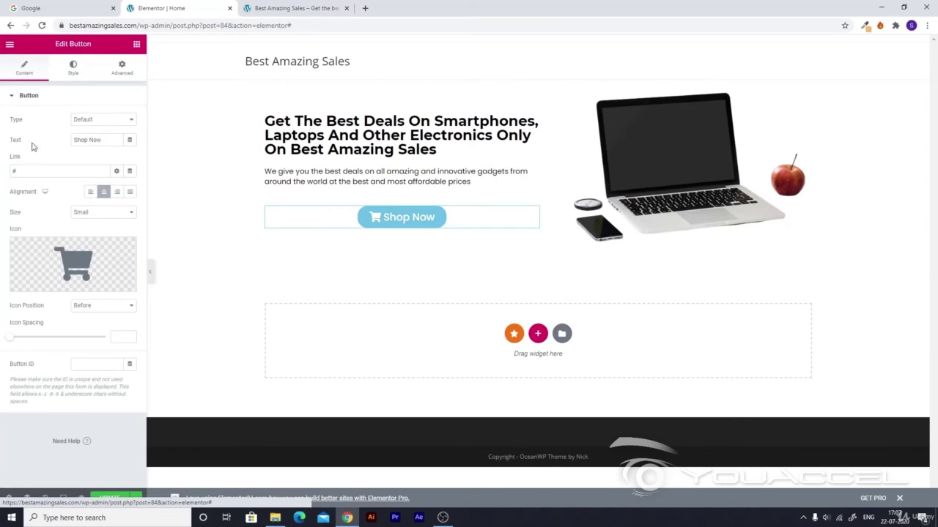
pyautogui.click(28, 171)
pyautogui.moveTo(23, 171); pyautogui.dragTo(11, 168)
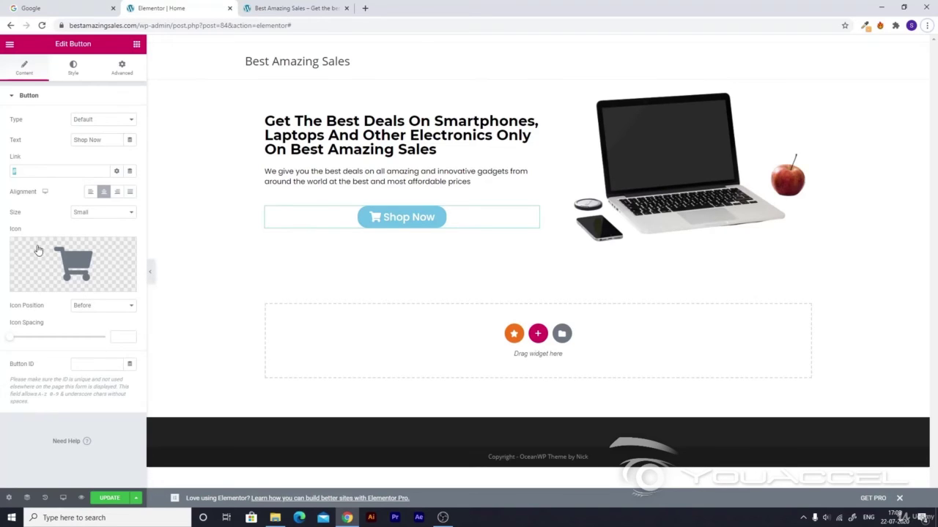
# Step: Switch to the mobile preview and move the laptop image column above the column with the heading, text and button
pyautogui.click(62, 498)
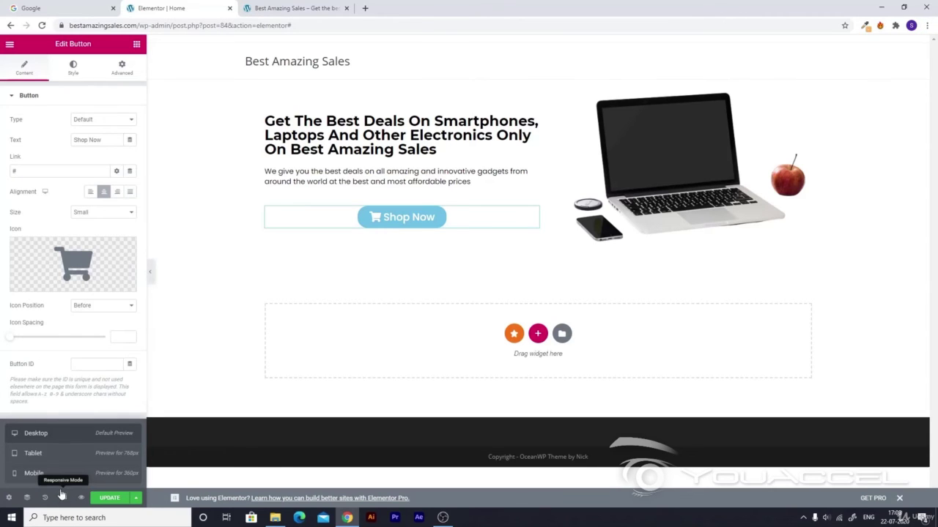
pyautogui.click(51, 474)
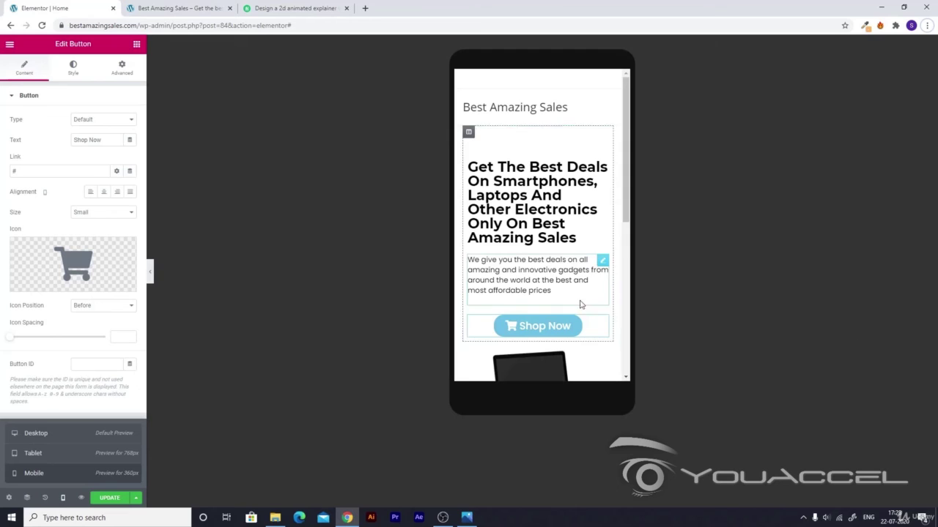
pyautogui.scroll(-1, 571, 302)
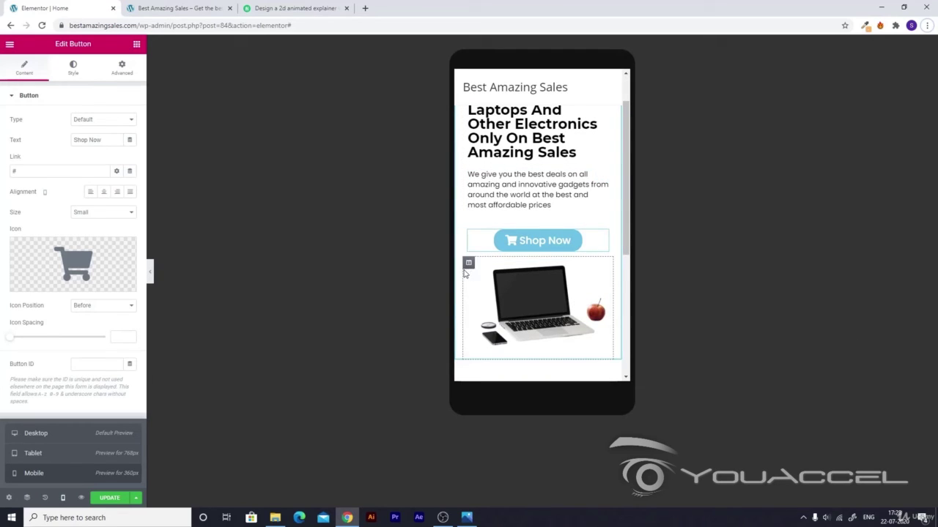
pyautogui.moveTo(468, 263); pyautogui.dragTo(496, 133)
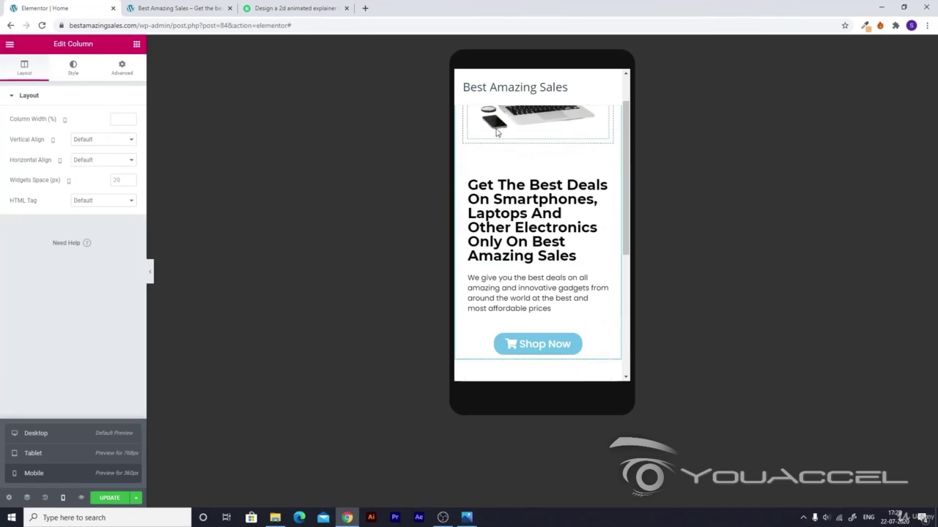
pyautogui.scroll(2, 523, 267)
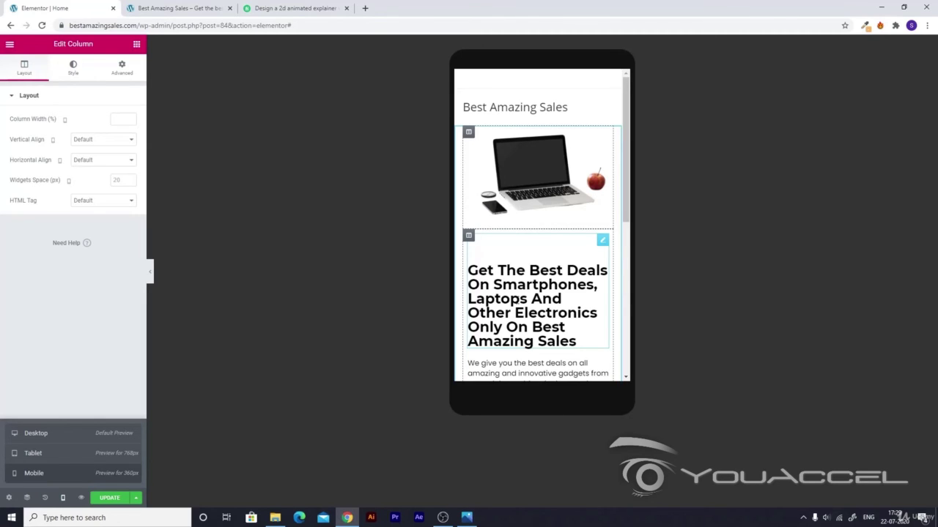
# Step: Set the main heading's font size to 25 px for mobile
pyautogui.click(557, 323)
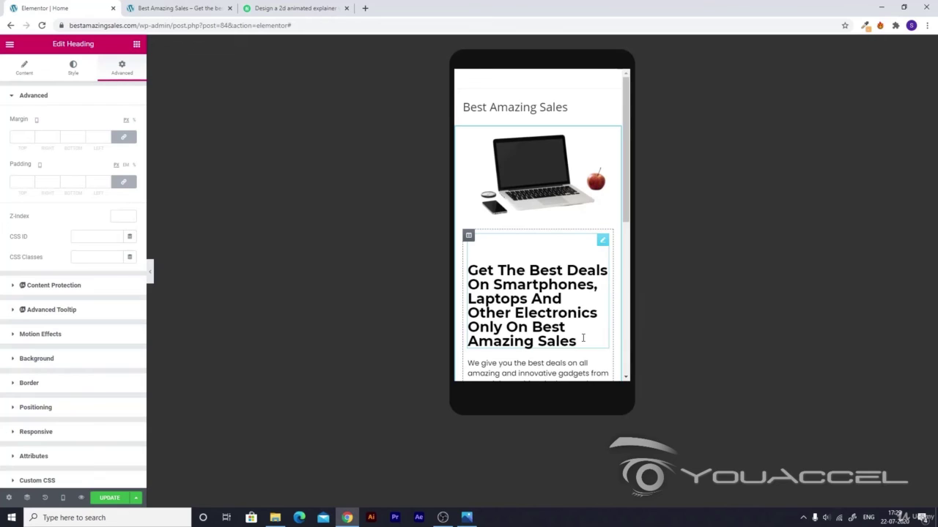
pyautogui.moveTo(578, 341); pyautogui.dragTo(464, 271)
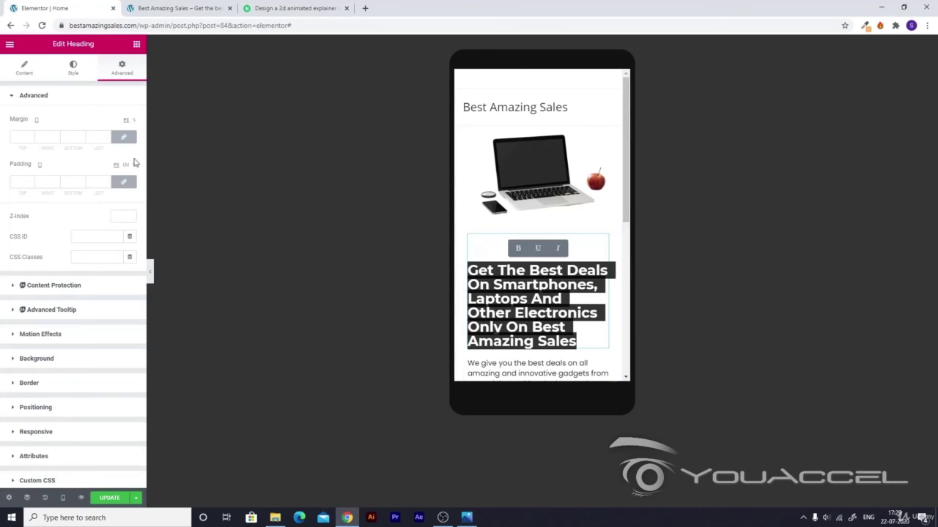
pyautogui.click(73, 69)
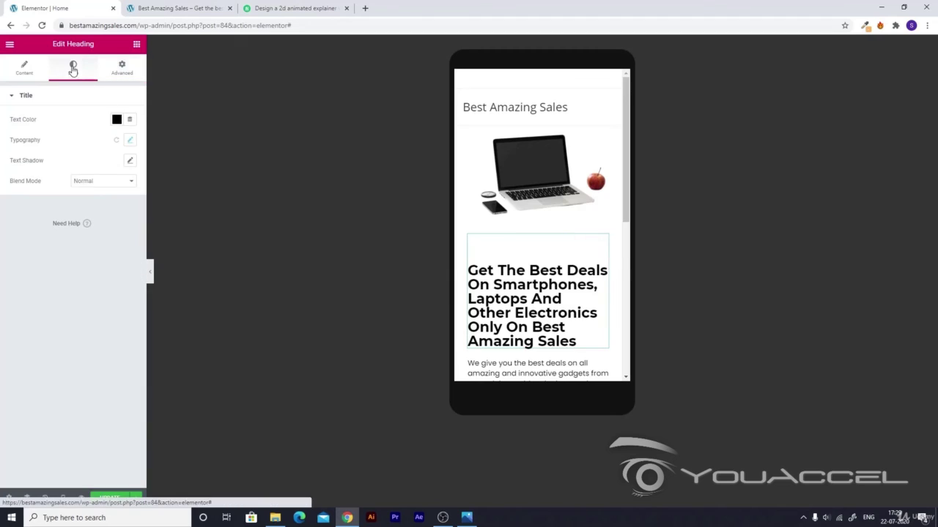
pyautogui.click(129, 140)
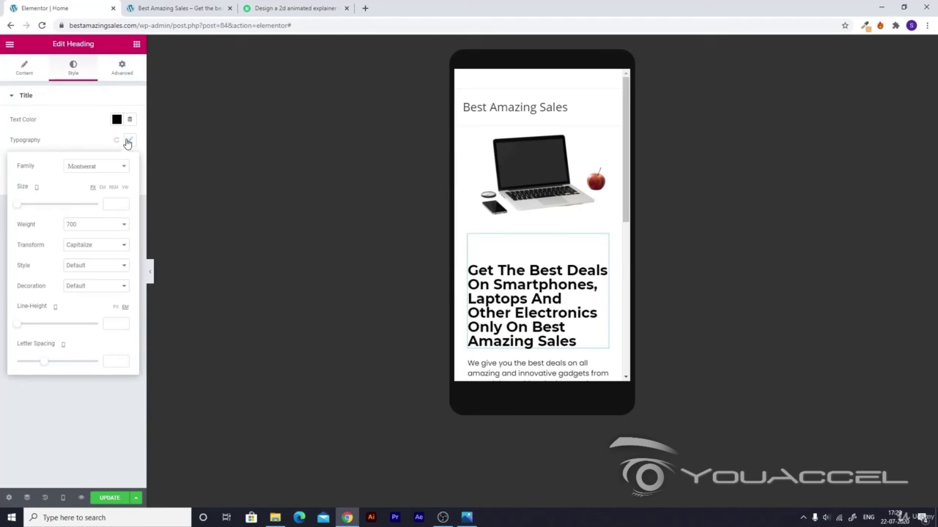
pyautogui.click(19, 205)
pyautogui.moveTo(20, 207); pyautogui.dragTo(25, 209)
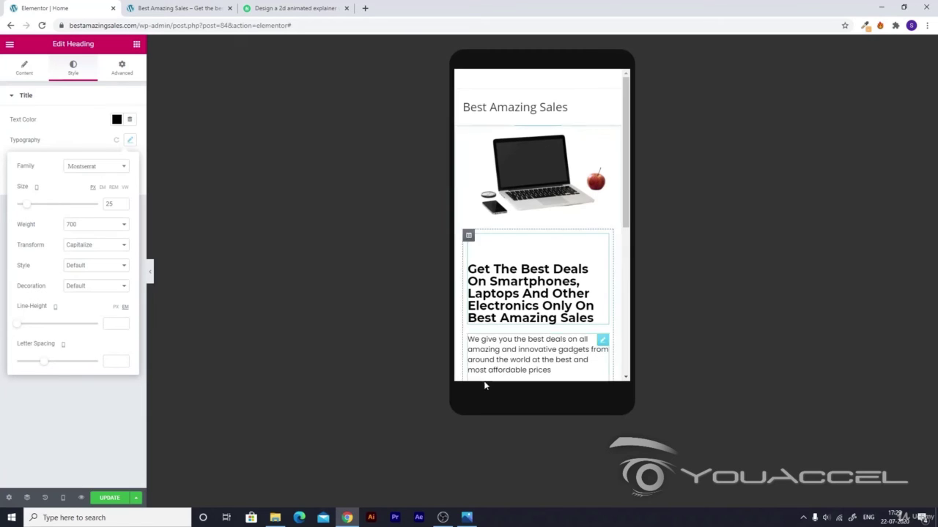
pyautogui.click(493, 359)
pyautogui.scroll(-2, 492, 359)
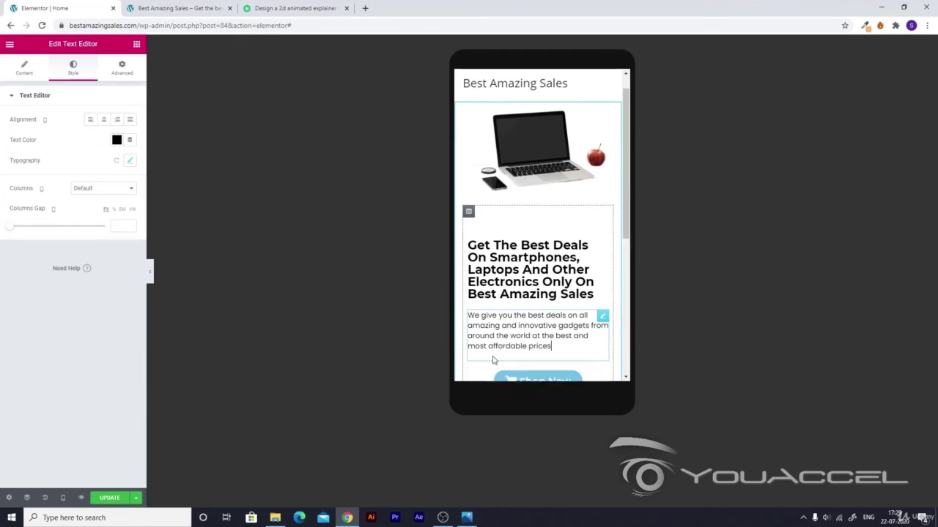
pyautogui.scroll(1, 527, 222)
pyautogui.scroll(2, 527, 222)
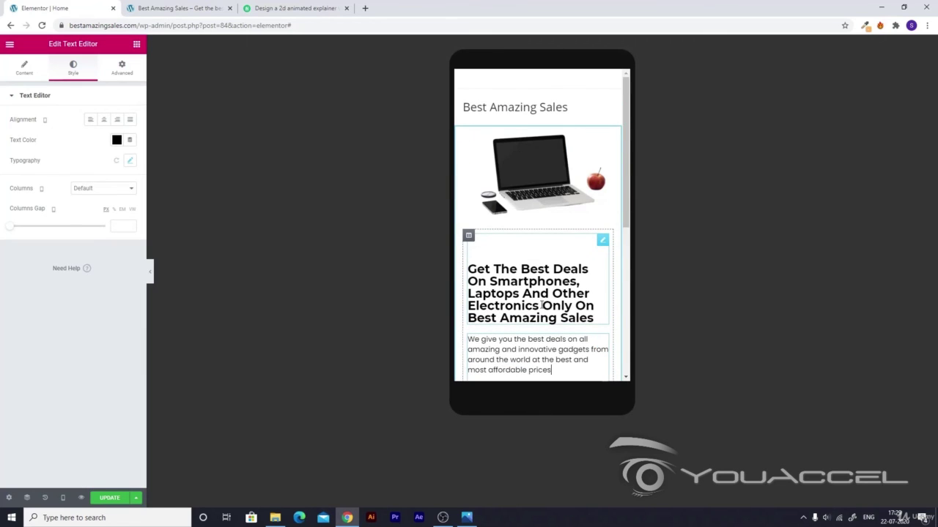
# Step: Unlink the heading's padding values for mobile, set all four sides to 0 px, and update the page
pyautogui.click(539, 279)
pyautogui.click(122, 67)
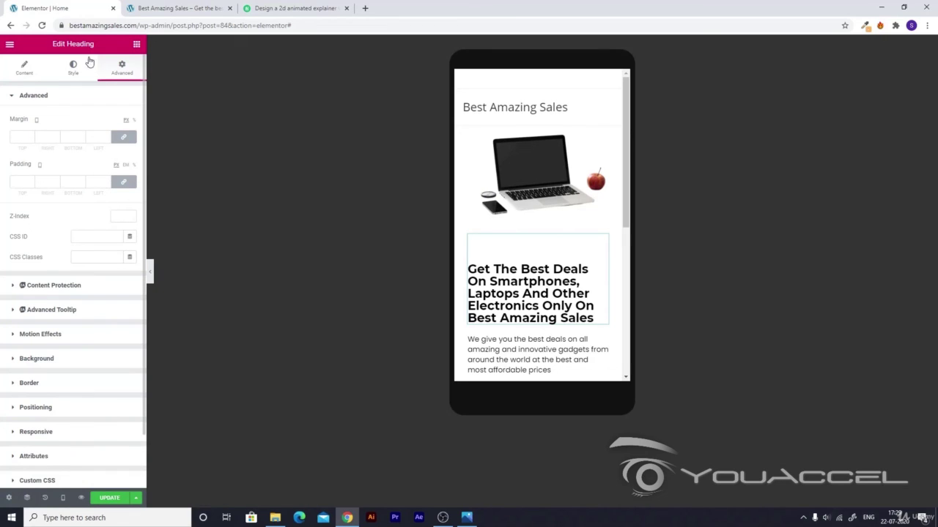
pyautogui.click(123, 183)
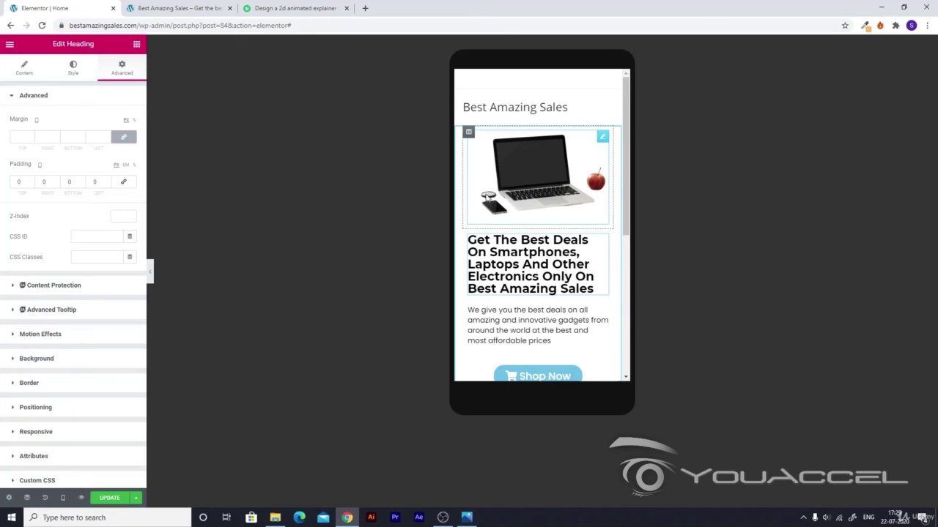
pyautogui.click(106, 501)
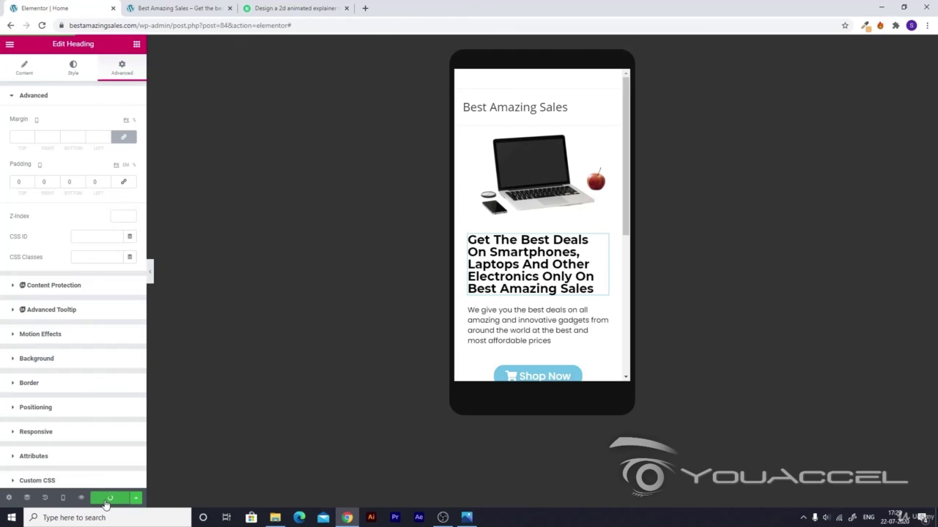
# Step: Return to the desktop preview and examine how the image and heading are arranged in the hero section
pyautogui.click(61, 498)
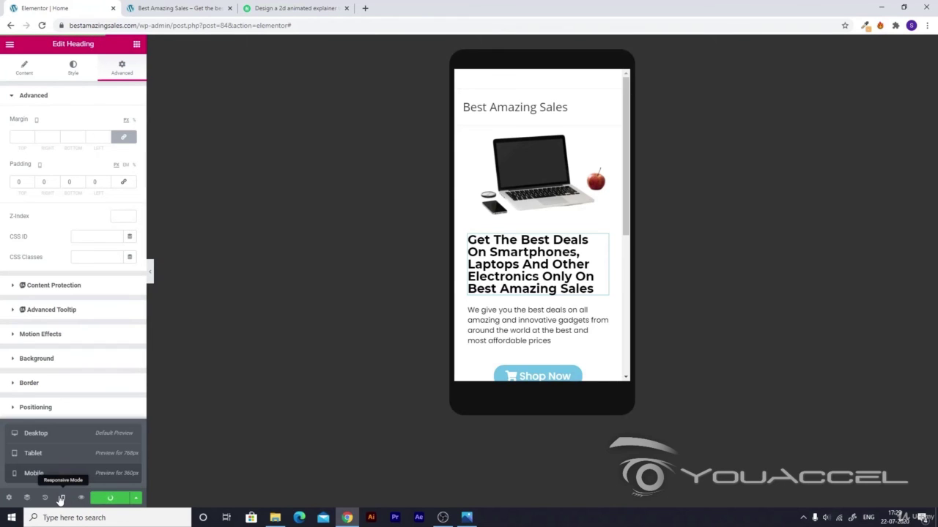
pyautogui.click(52, 435)
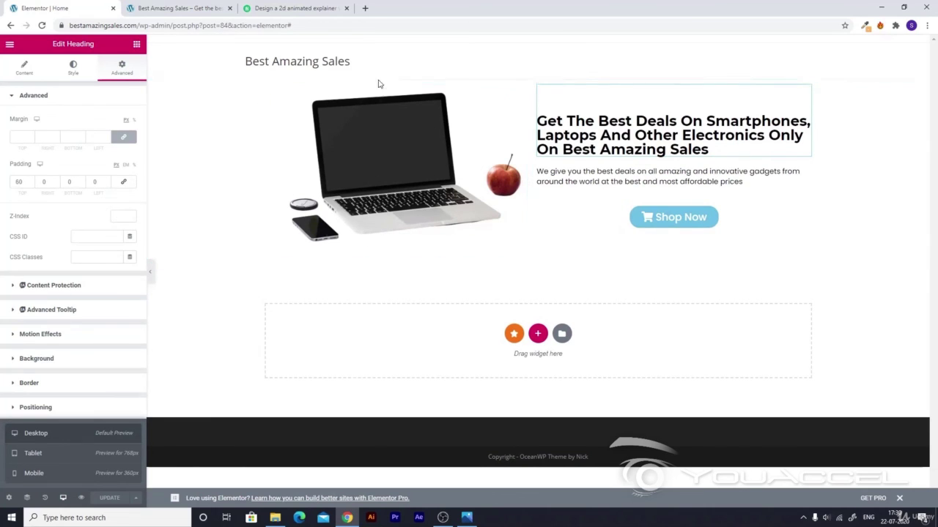
pyautogui.click(436, 150)
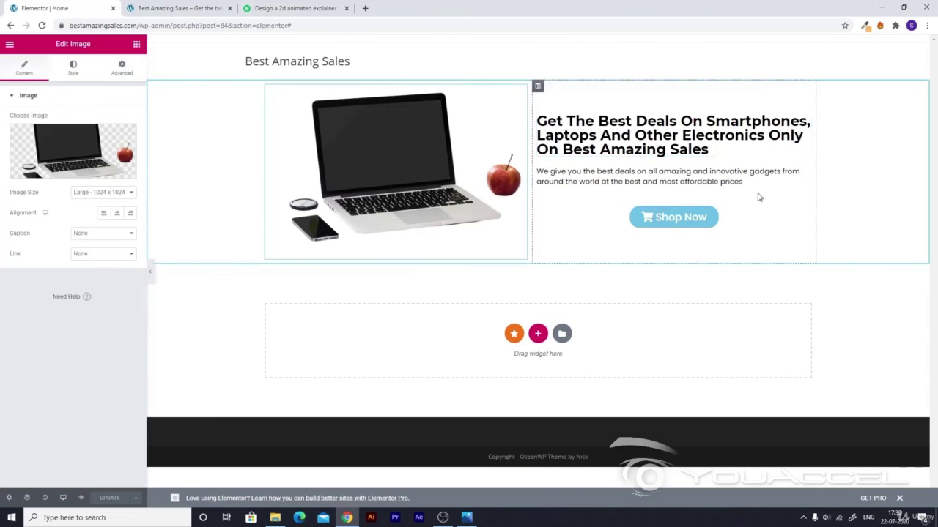
pyautogui.click(671, 154)
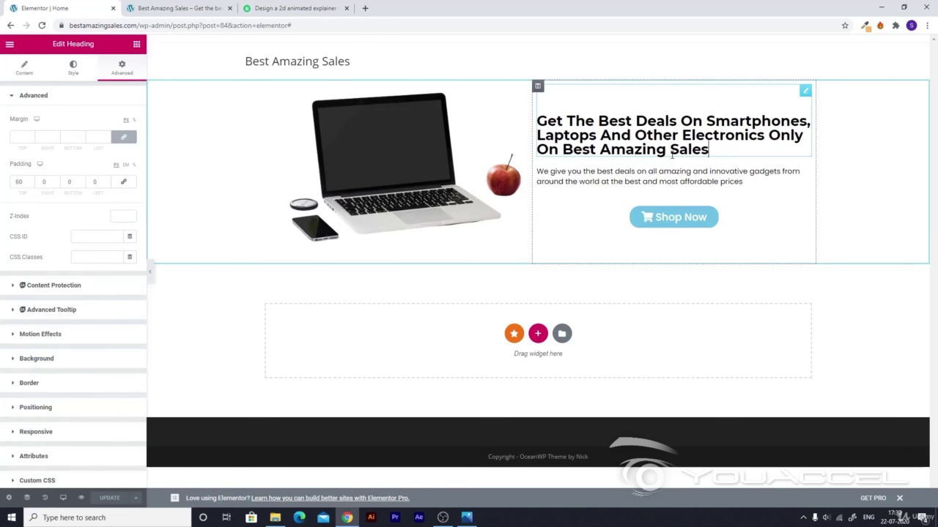
pyautogui.click(518, 185)
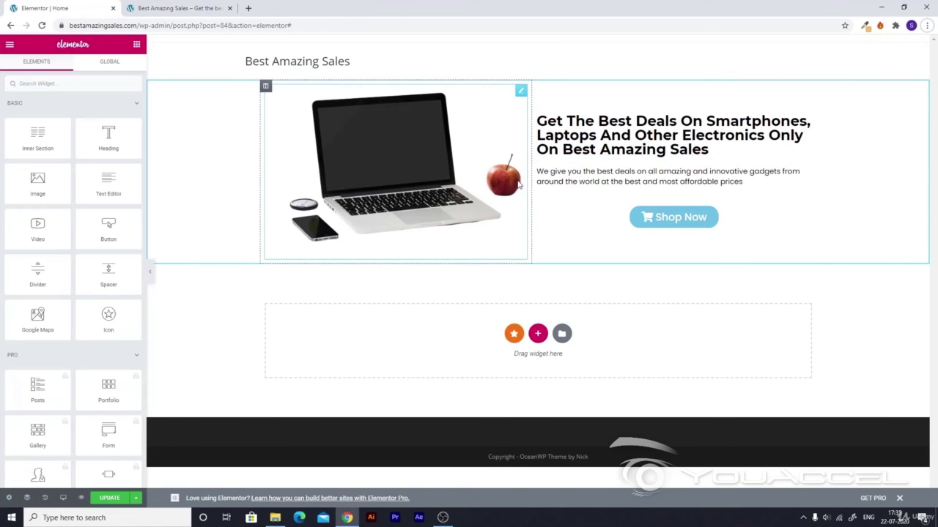